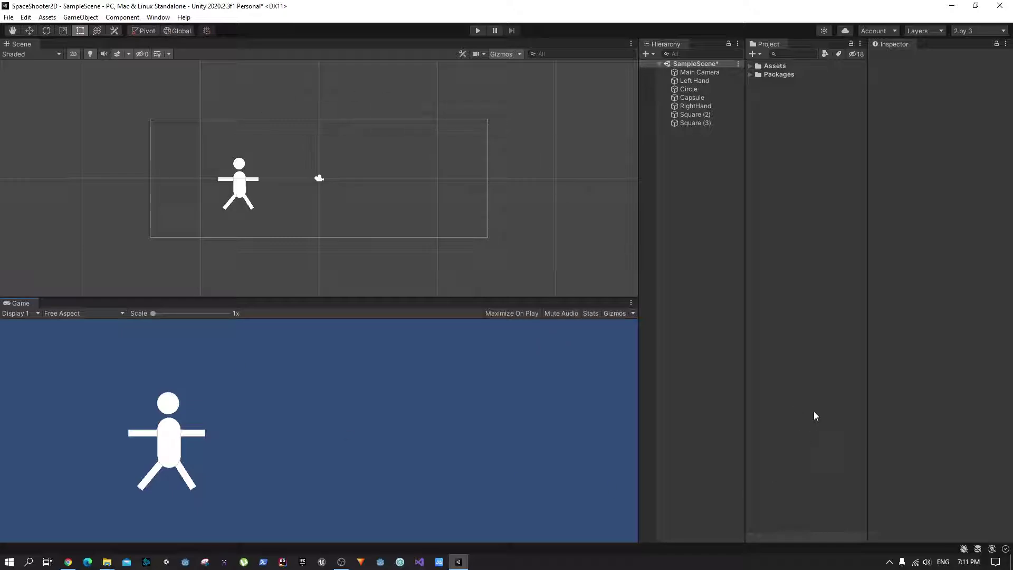
Step: Save the scene and reveal the project's Assets folder in the Windows file explorer
key("ctrl+s")
left_click(750, 67)
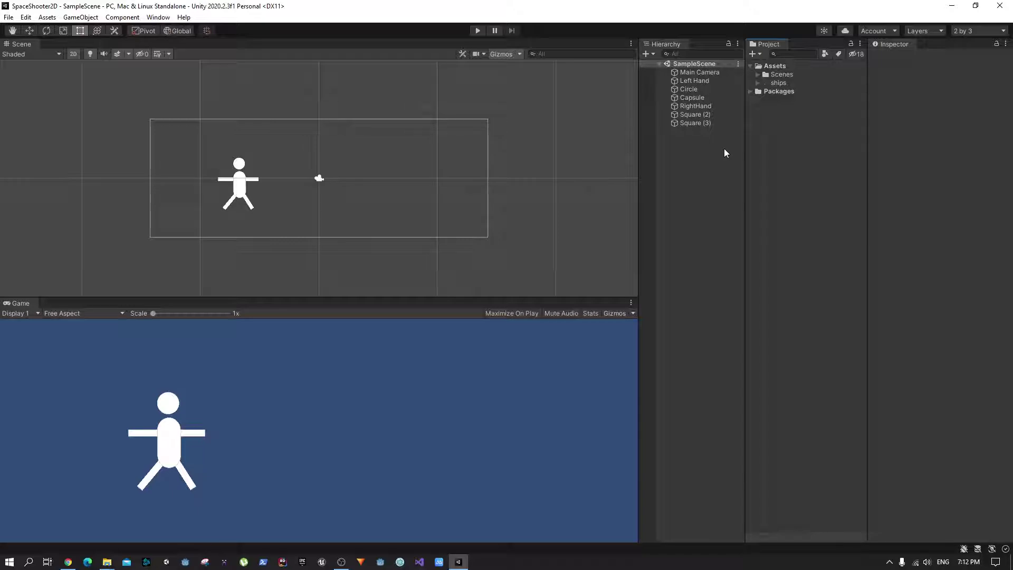
left_click(782, 66)
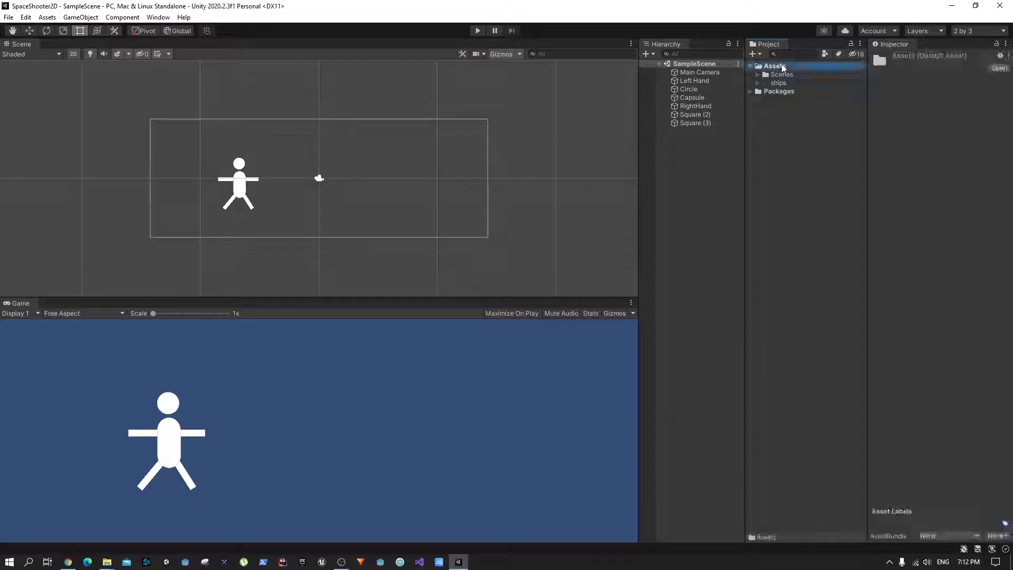
right_click(783, 68)
left_click(815, 85)
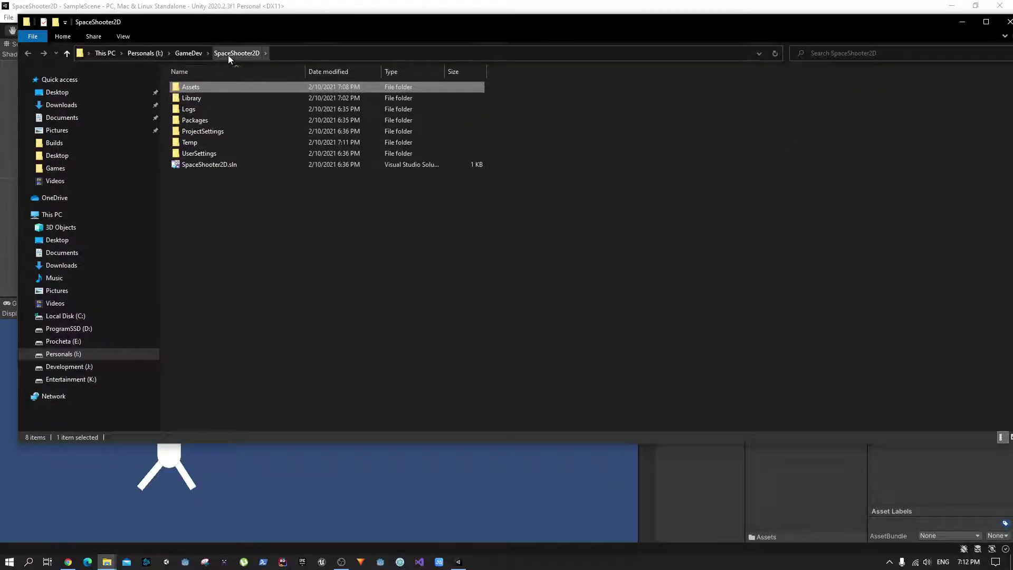
Step: Look through the files inside the Assets folder and move the explorer window to uncover Unity's Project panel
left_click(256, 256)
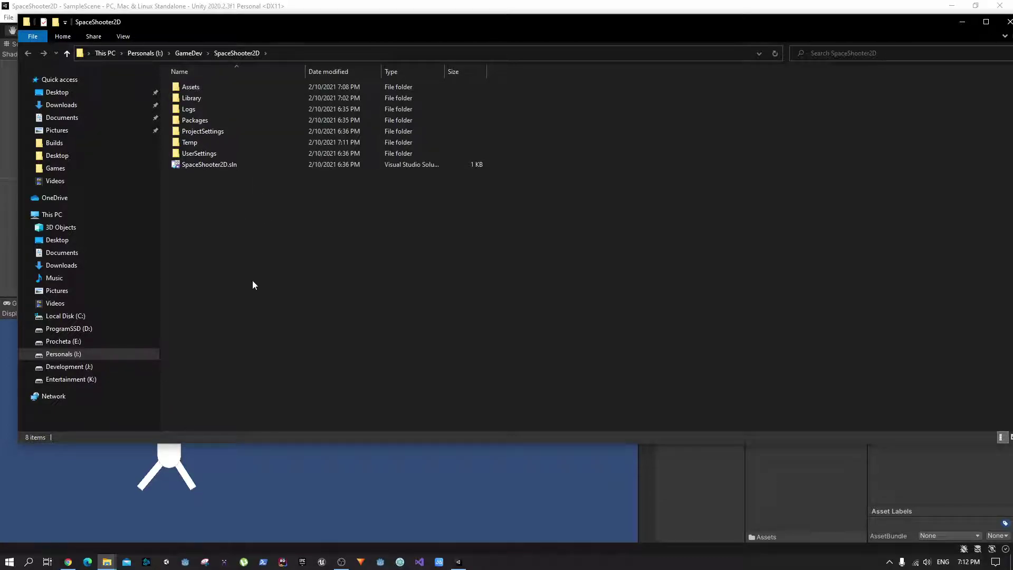
left_click(213, 88)
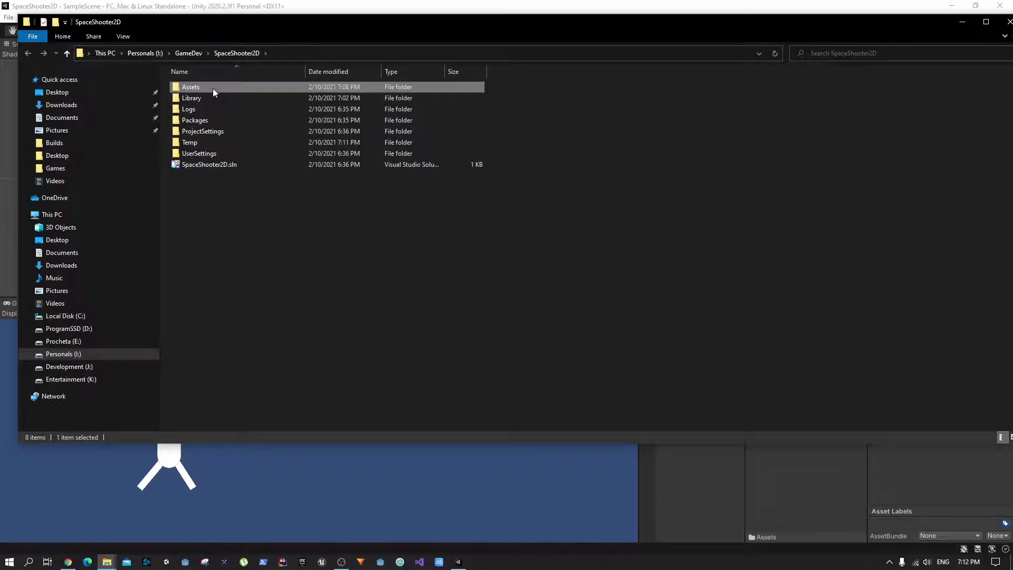
double_click(213, 88)
left_click_drag(238, 262, 255, 84)
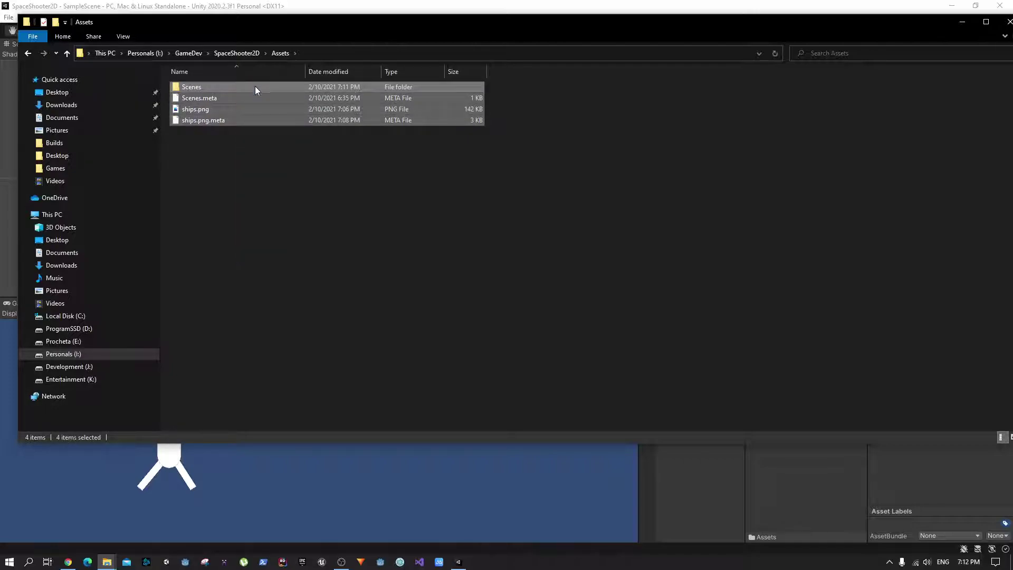
left_click_drag(312, 24, 283, 148)
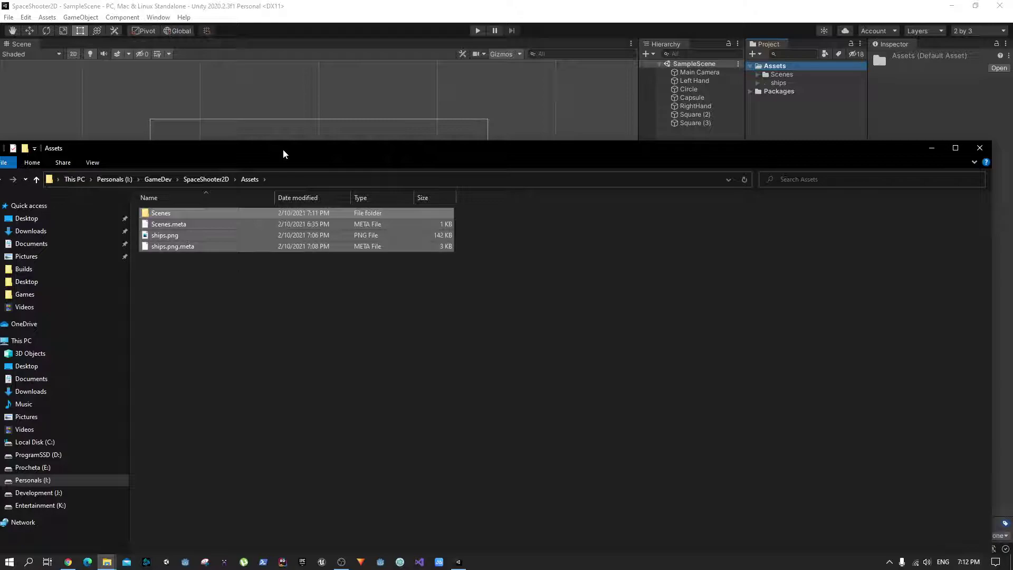
Step: Go back to the SpaceShooter2D folder and examine the contents of its Library and Logs folders
left_click(216, 179)
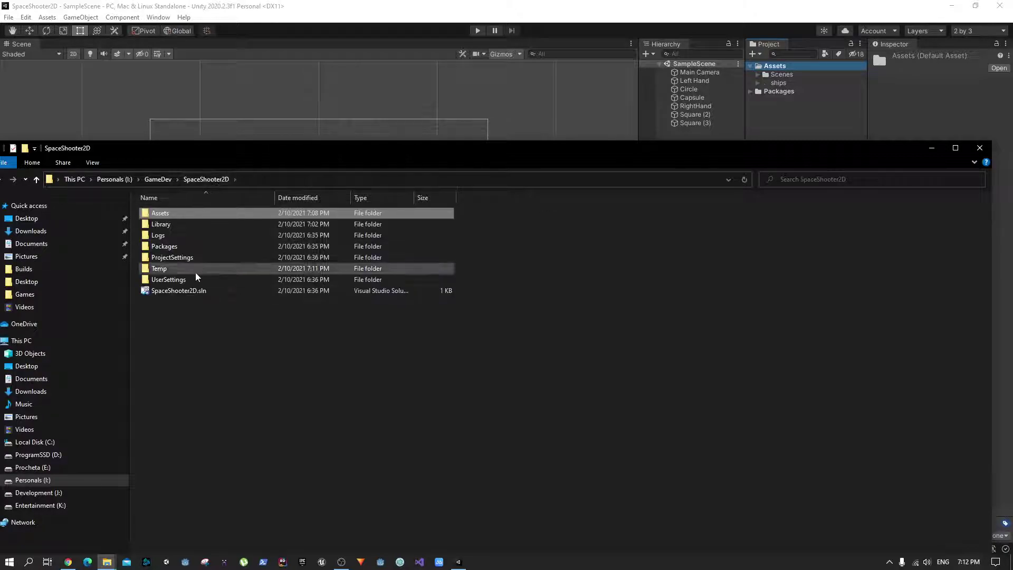
double_click(183, 227)
scroll(538, 415, "down", 1)
scroll(533, 421, "up", 1)
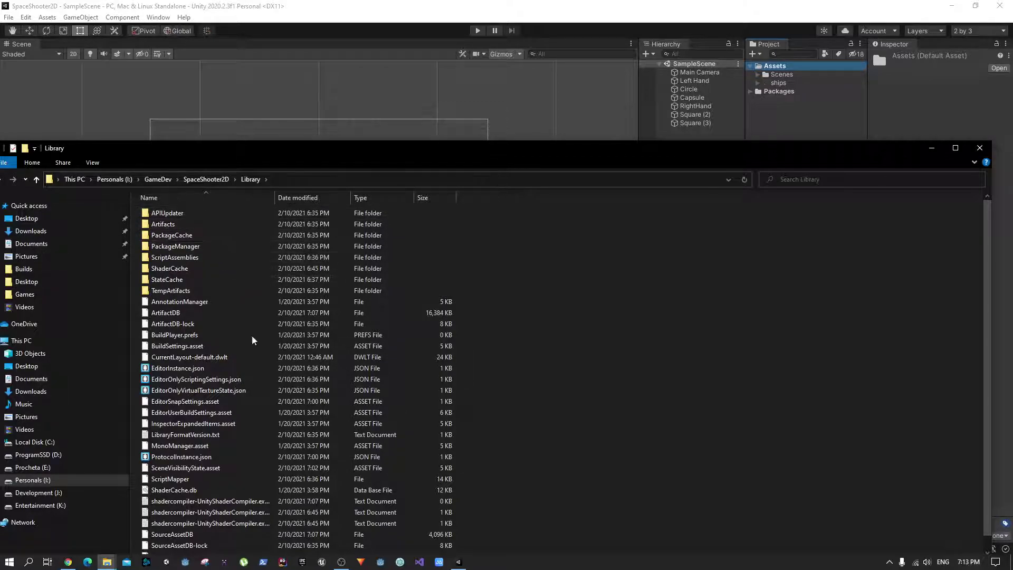
left_click(212, 178)
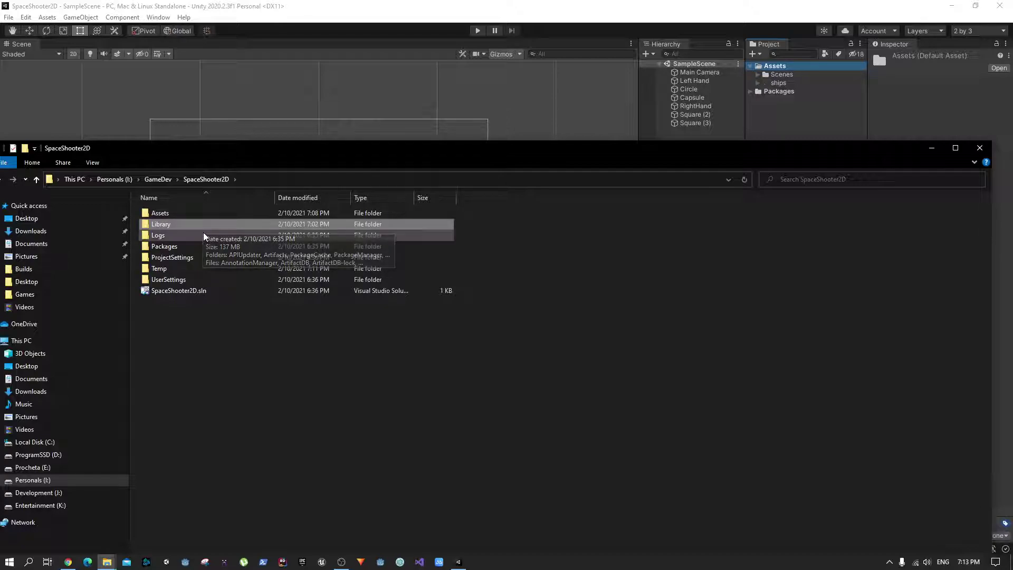
left_click(189, 235)
double_click(189, 235)
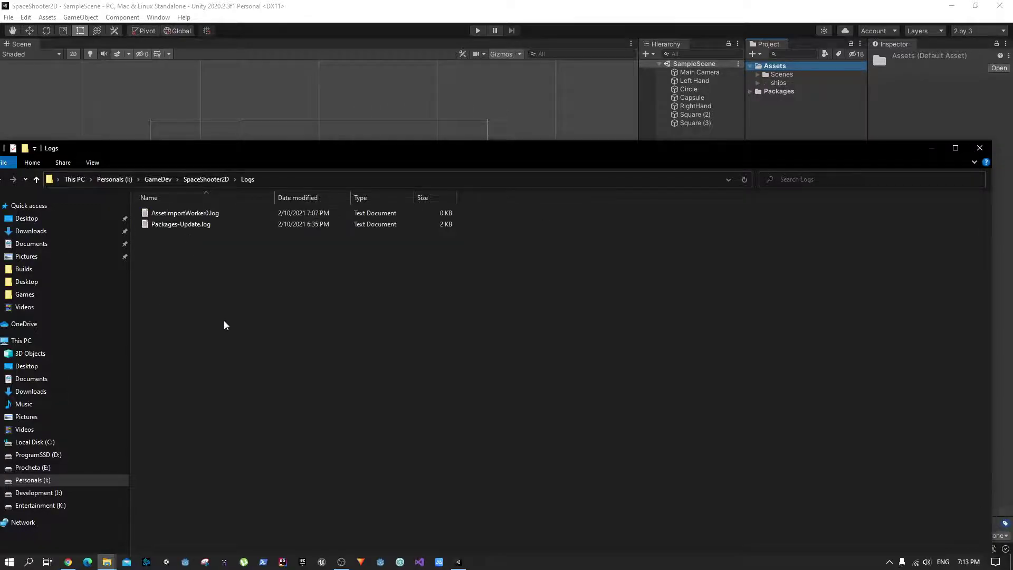
Step: Examine packages-lock.json from the project's Packages folder in Brackets and close the editor
left_click(35, 181)
double_click(191, 246)
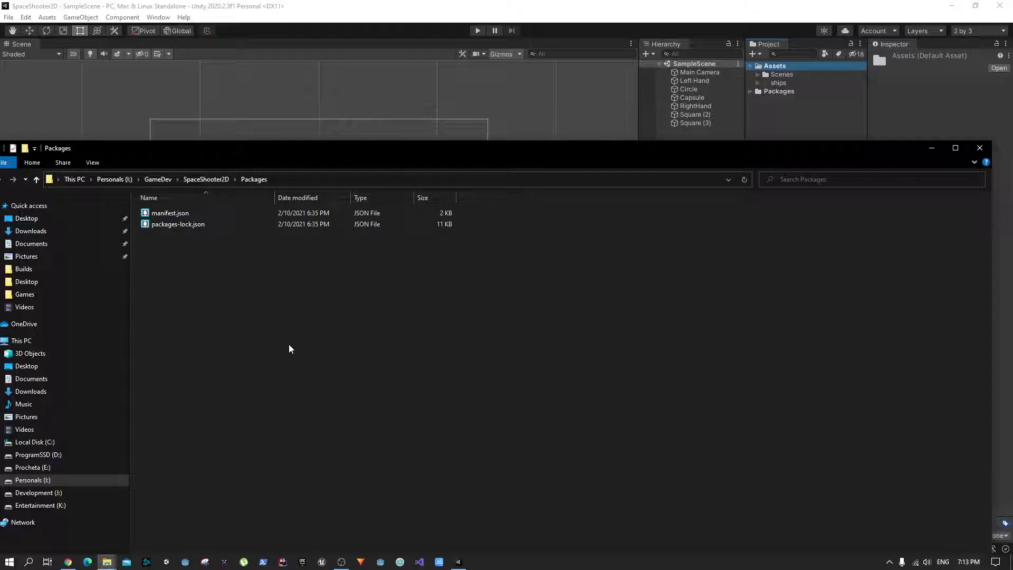
double_click(217, 225)
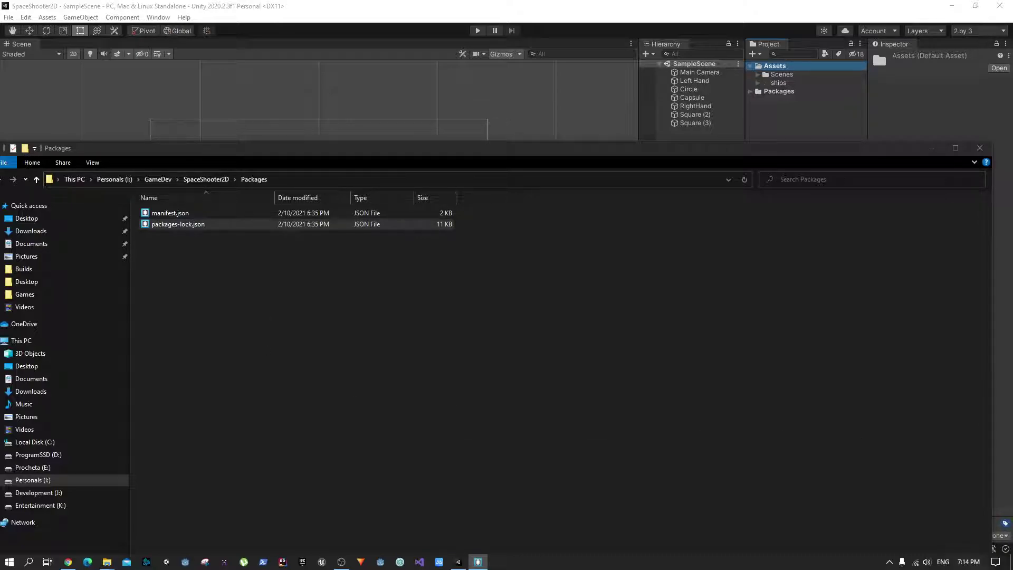
scroll(303, 339, "down", 20)
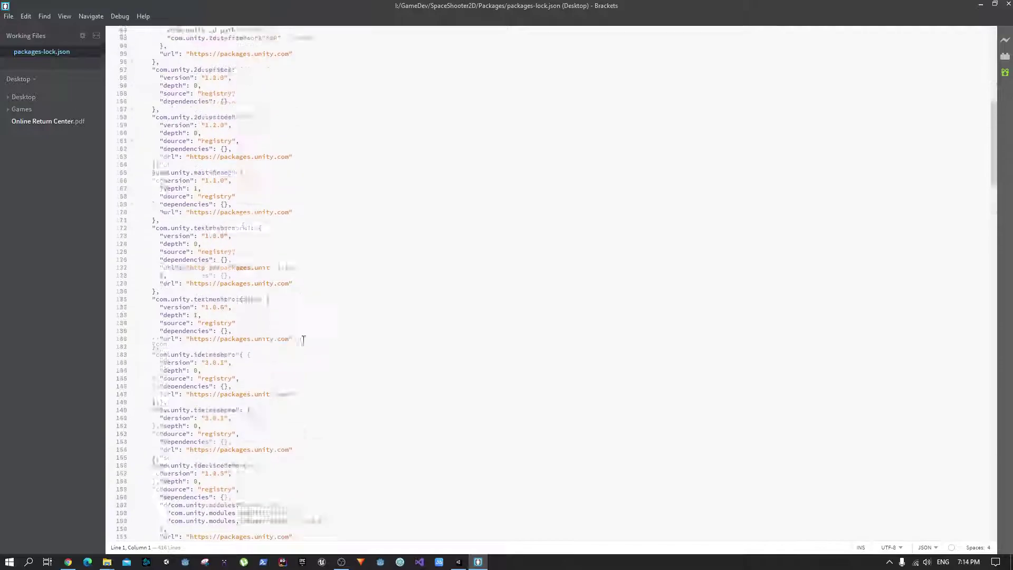
scroll(303, 339, "up", 20)
left_click_drag(290, 17, 325, 351)
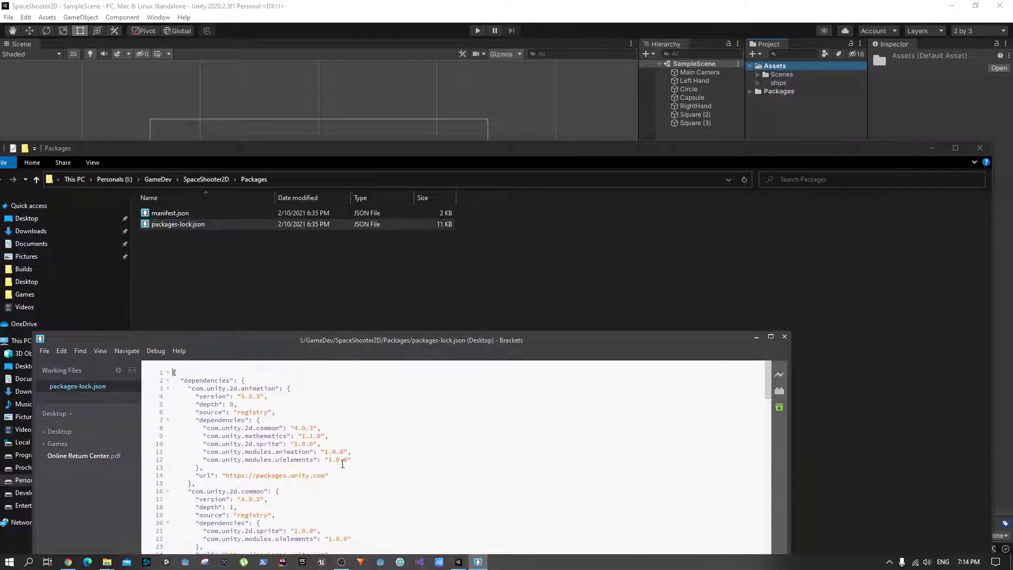
scroll(298, 467, "down", 16)
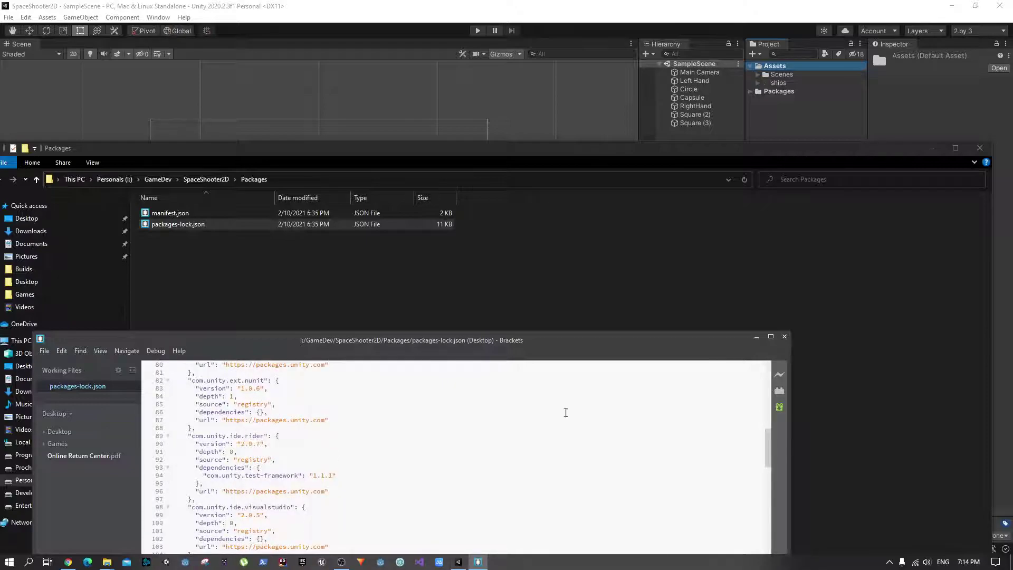
left_click(785, 337)
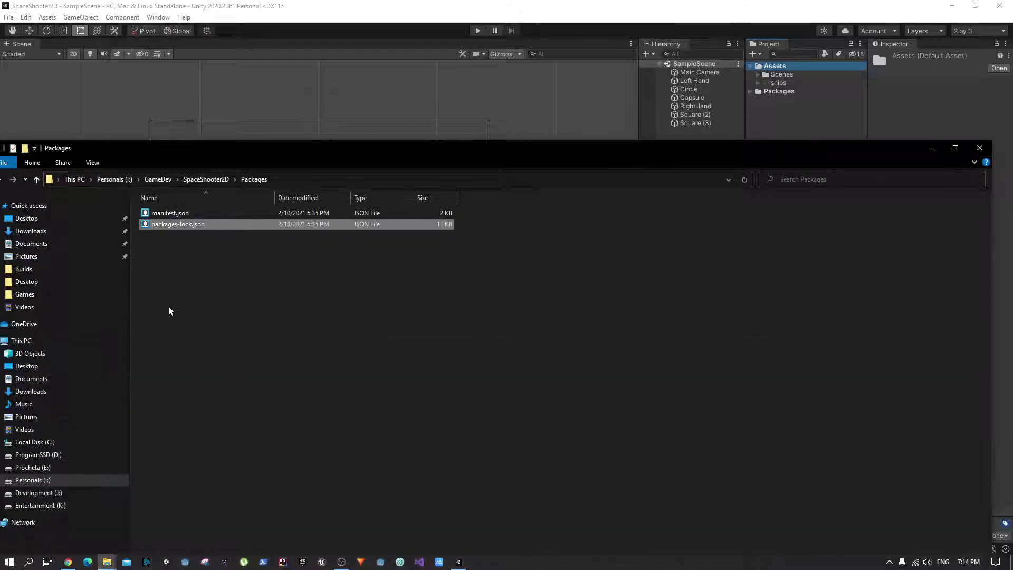
Step: Examine the setting files in the ProjectSettings folder and return to the SpaceShooter2D folder
left_click(37, 179)
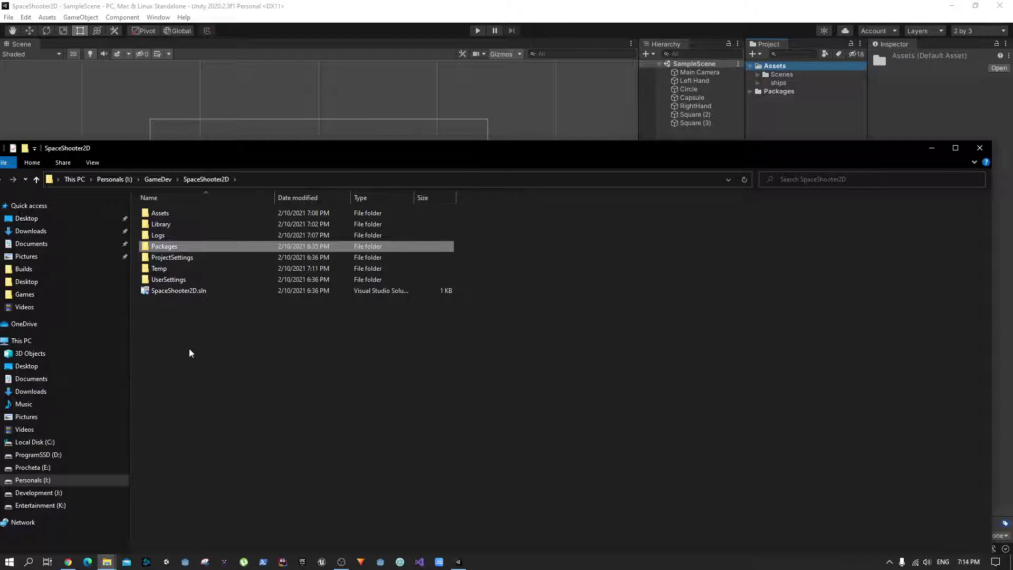
left_click(184, 259)
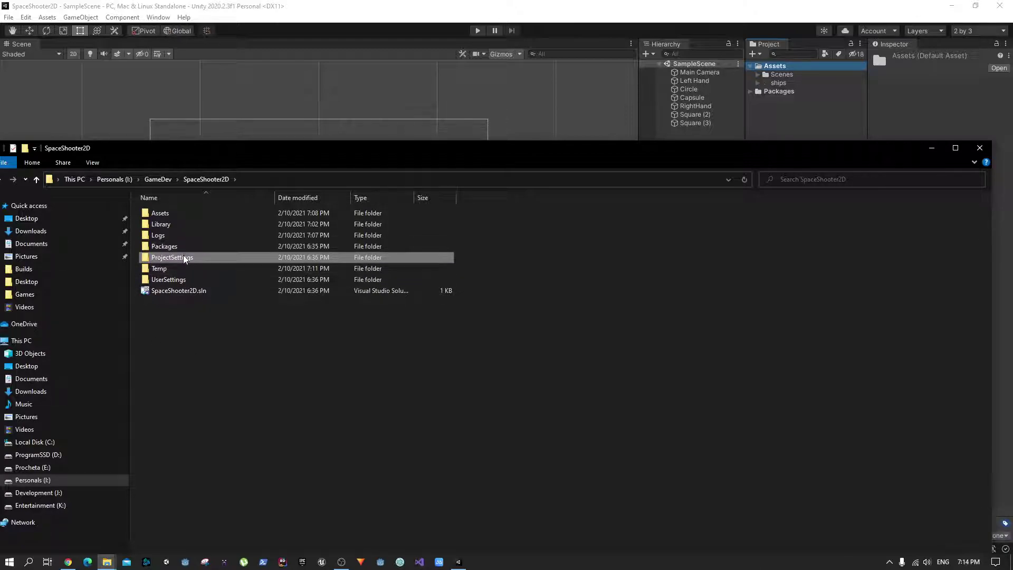
double_click(185, 258)
left_click_drag(203, 512, 190, 216)
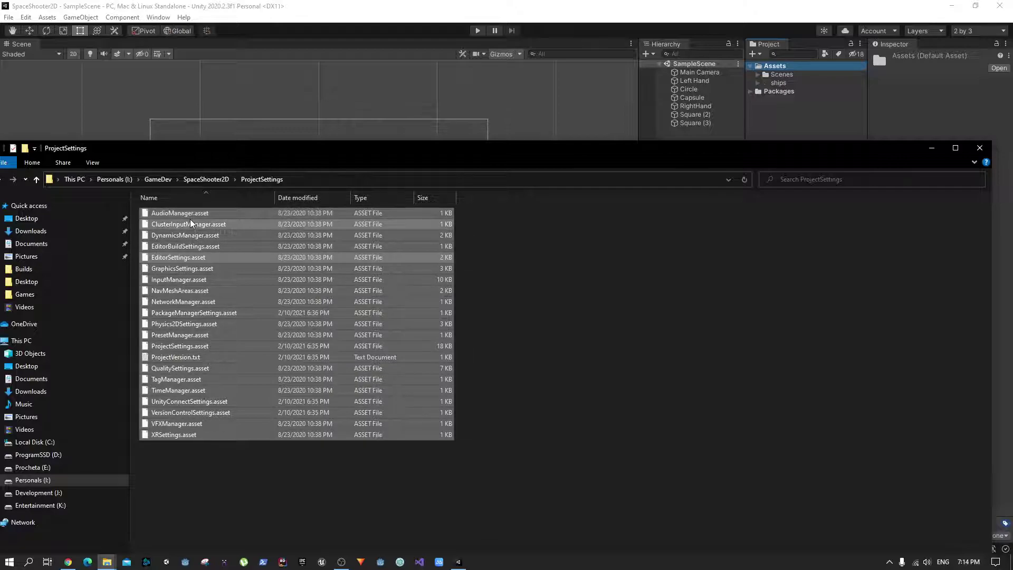
left_click(264, 471)
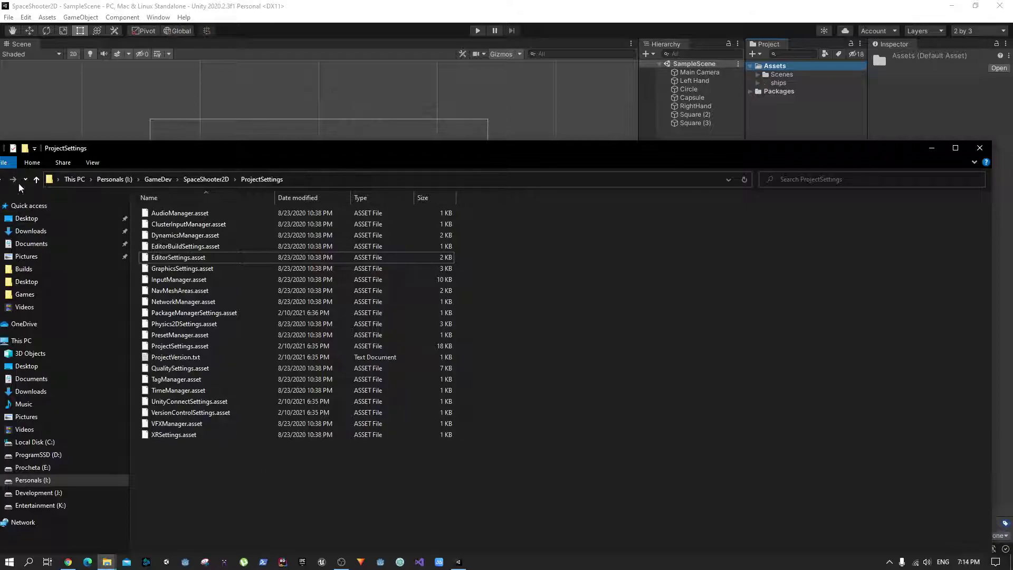
left_click(36, 180)
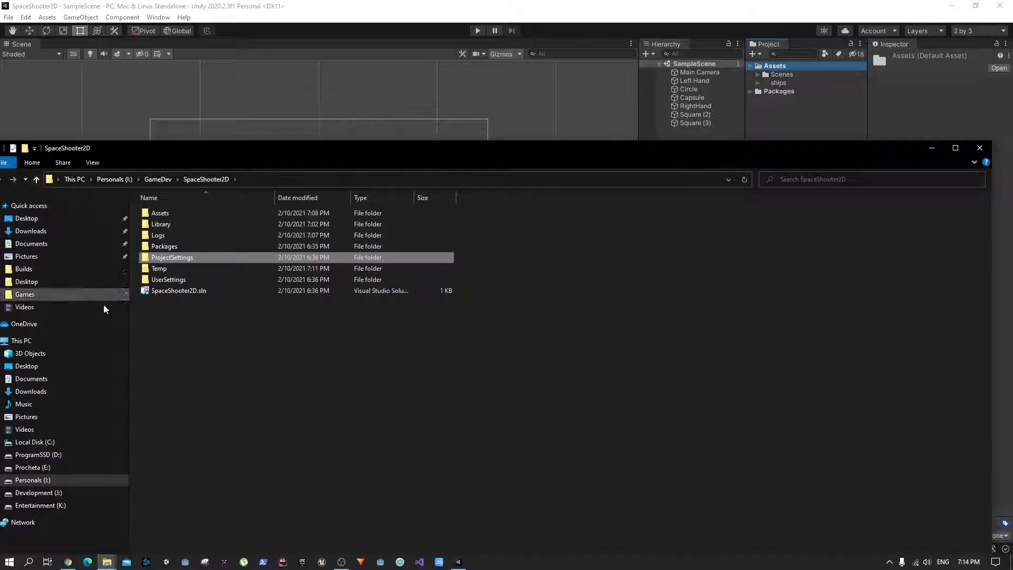
Step: Look at the Temp folder, the UserSettings folder's contents and the SpaceShooter2D.sln file
left_click(185, 270)
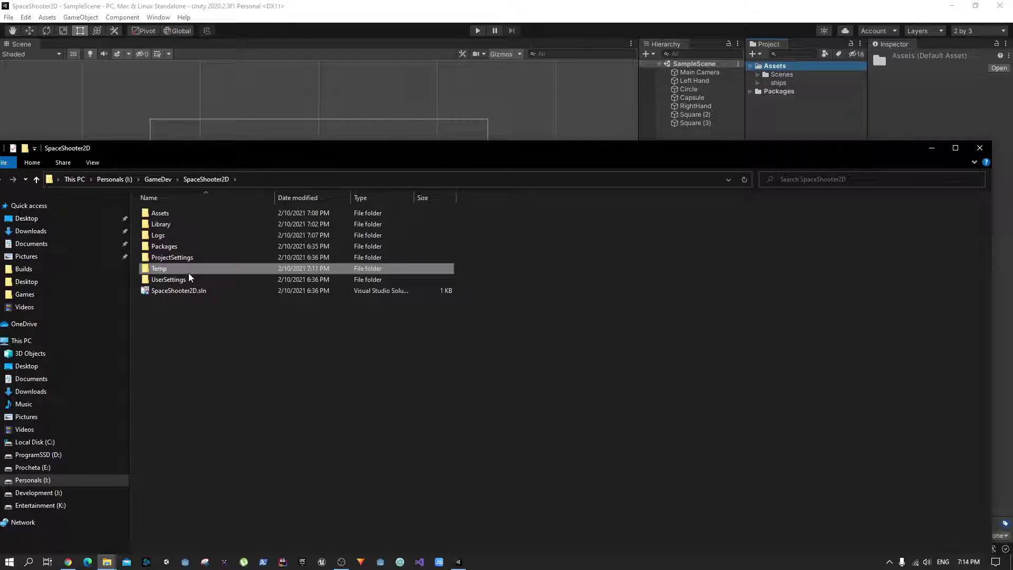
left_click(232, 285, "shift")
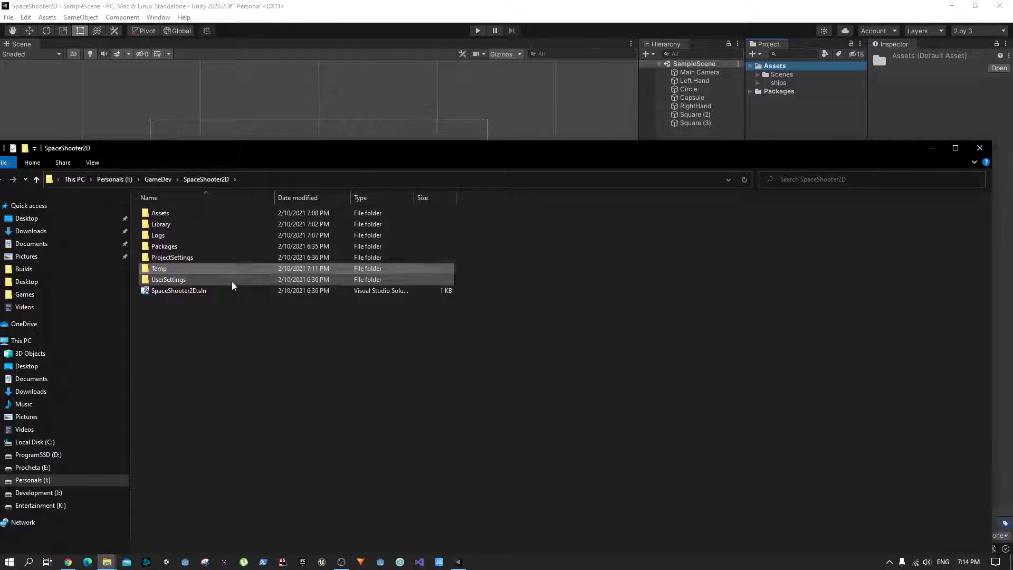
double_click(233, 285)
left_click(36, 180)
left_click(296, 373)
left_click(197, 295)
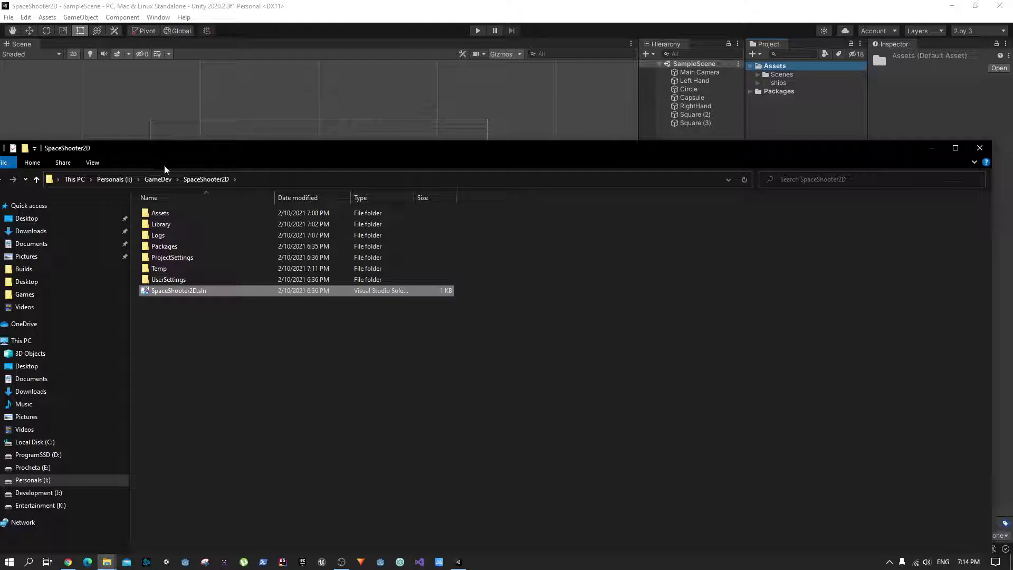
Step: Go up to the GameDev folder, reopen the SpaceShooter2D project folder and look over all its items
left_click(206, 179)
left_click_drag(230, 355, 237, 312)
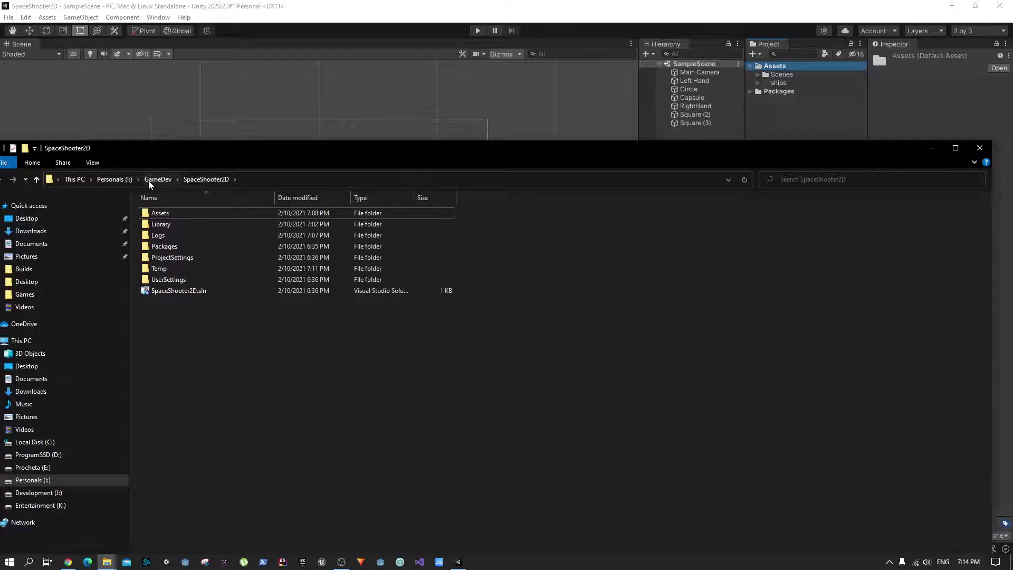
left_click(158, 178)
double_click(512, 379)
left_click_drag(267, 419, 221, 195)
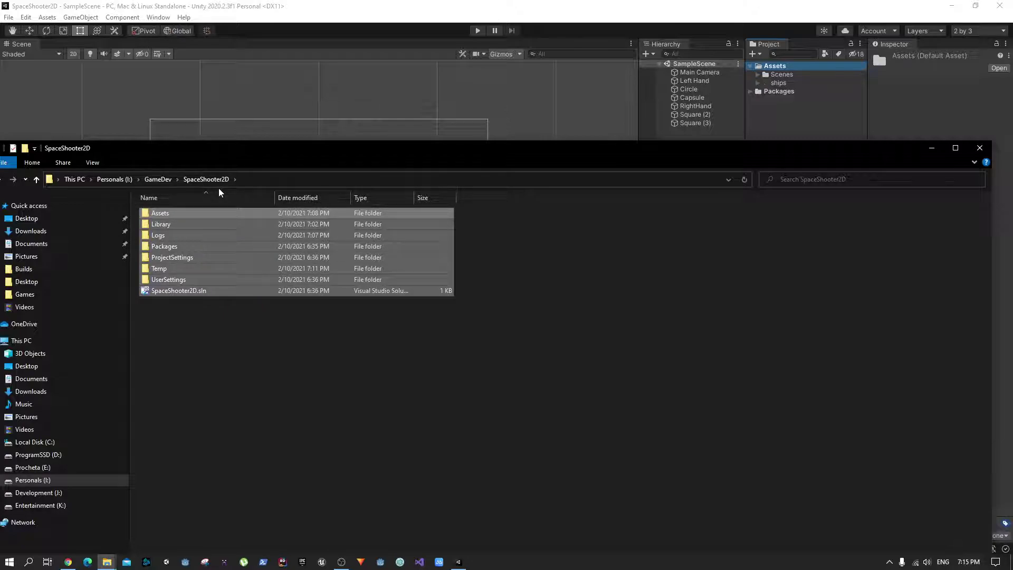
left_click(230, 343)
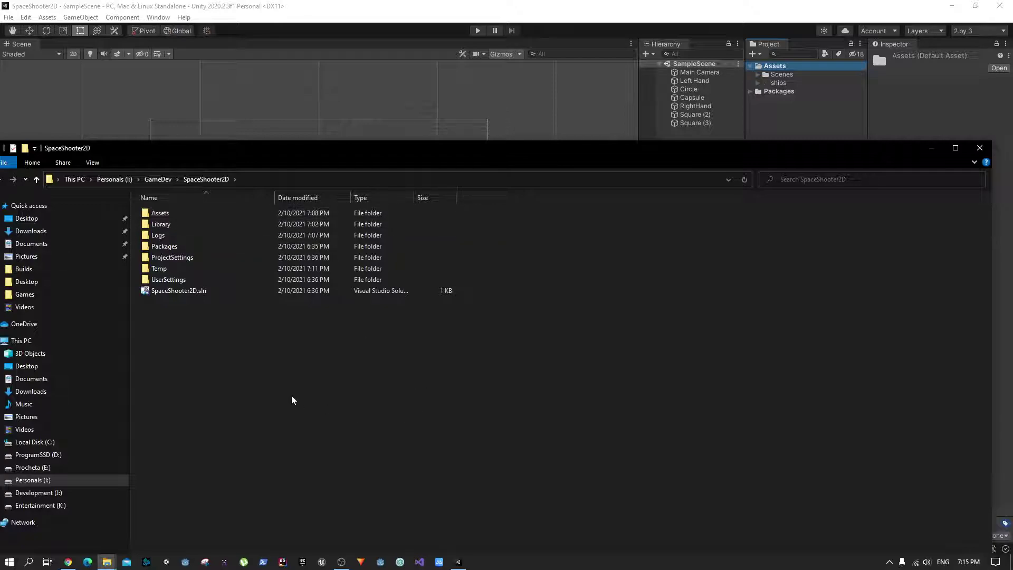
Step: Compare the Assets folder's contents with the project's other folders and solution file, ending in the SpaceShooter2D folder
double_click(221, 216)
key("alt+Left")
left_click_drag(193, 348, 195, 225)
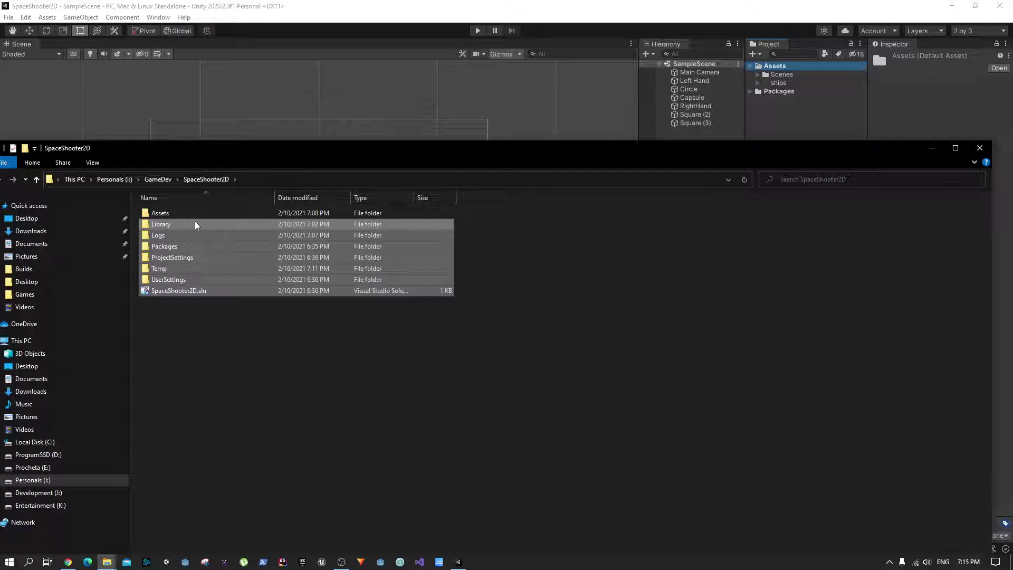
double_click(198, 211)
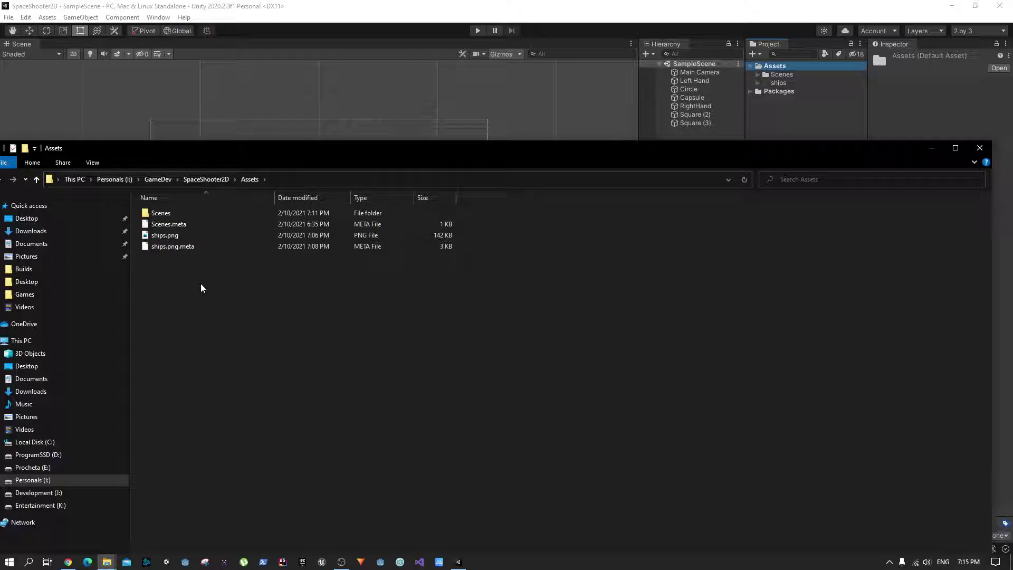
left_click(195, 180)
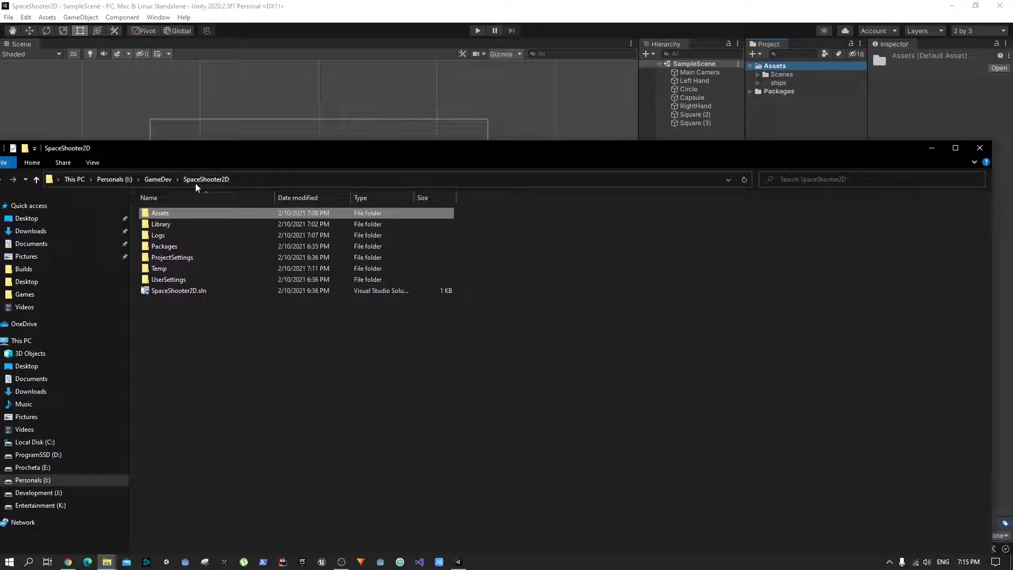
Step: Review the Assets folder once more, close the file explorer and return to Unity with nothing selected
right_click(186, 216)
left_click(173, 354)
left_click_drag(172, 339, 181, 220)
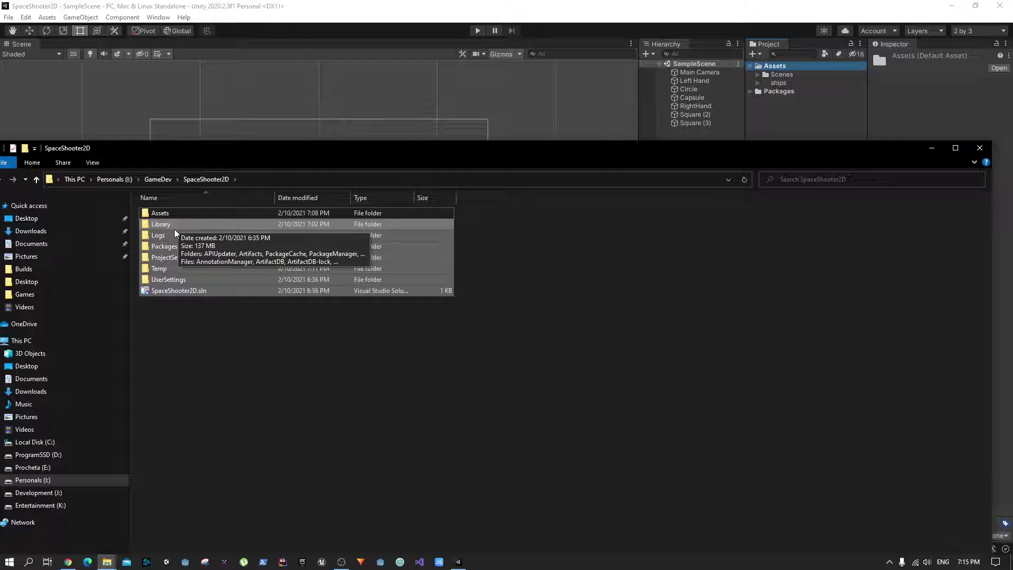
double_click(180, 215)
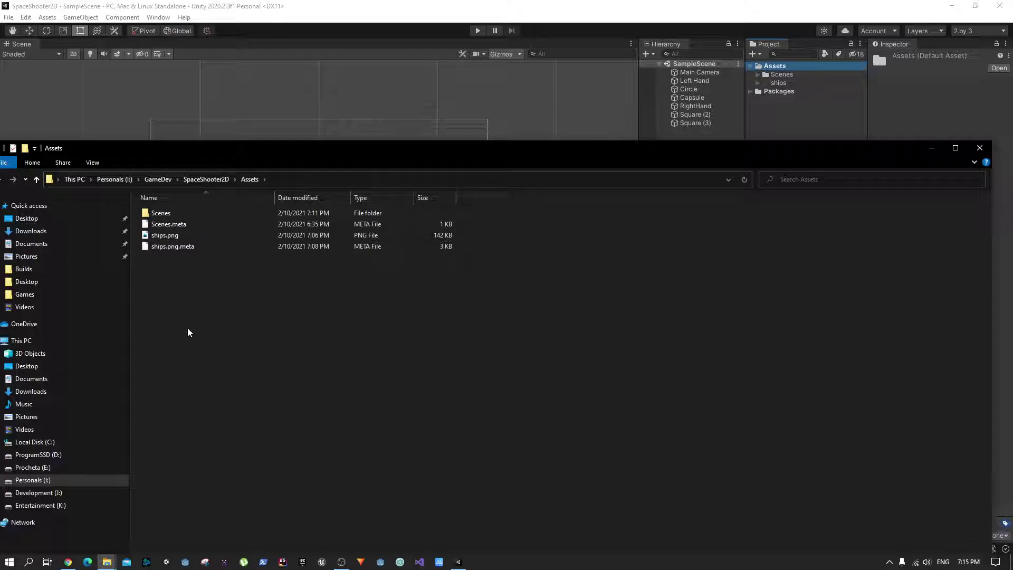
left_click(977, 151)
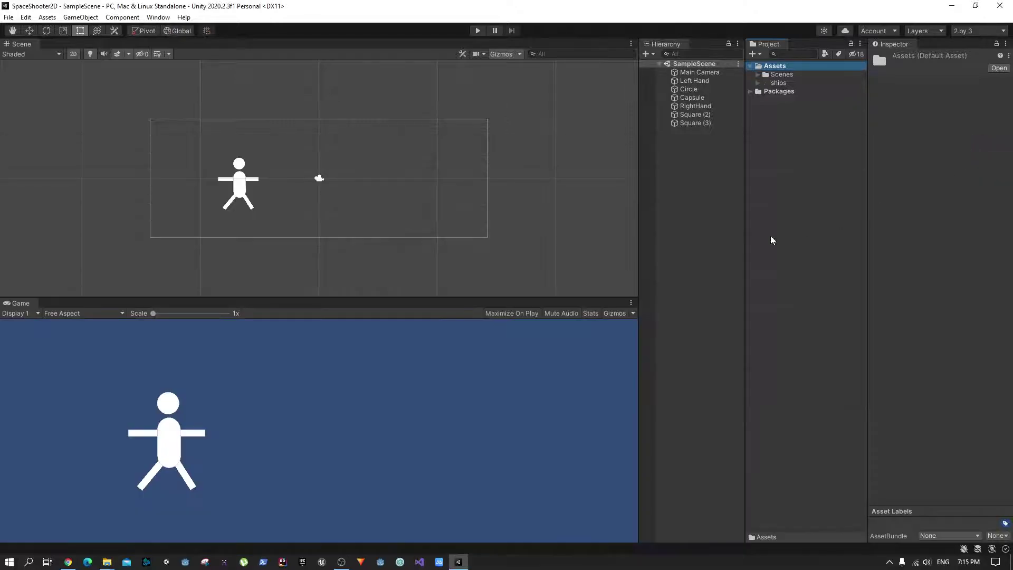
left_click(710, 172)
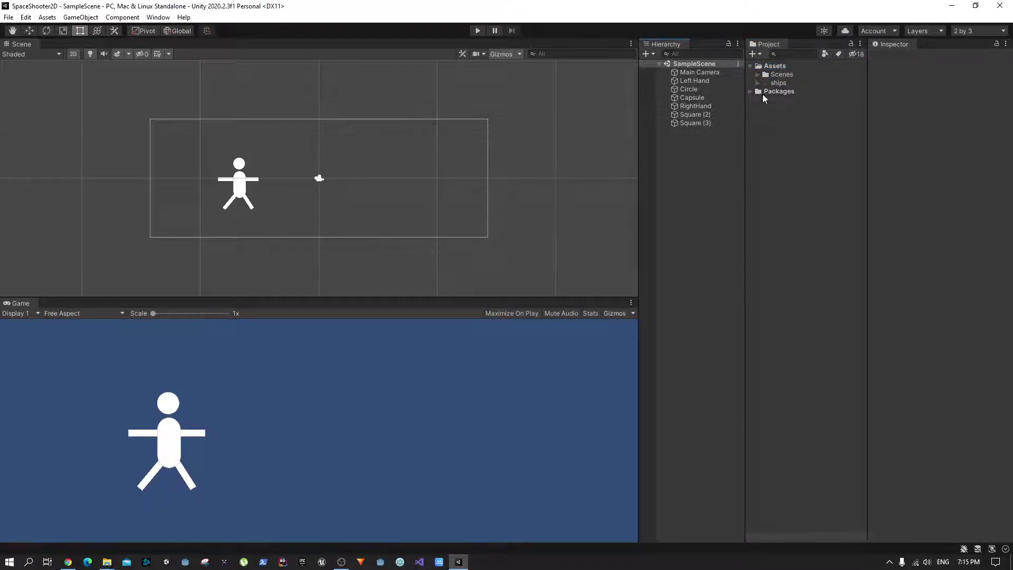
Step: Expand the Scenes folder and compare the SampleScene asset with the objects in its hierarchy, including the Main Camera
left_click(757, 74)
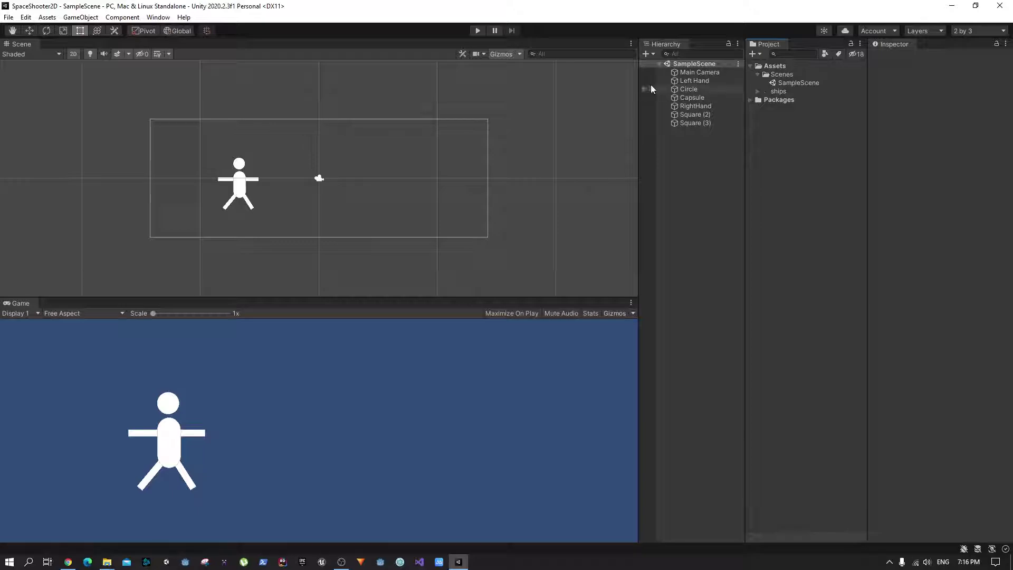
left_click(684, 73)
left_click(686, 121)
left_click(695, 72)
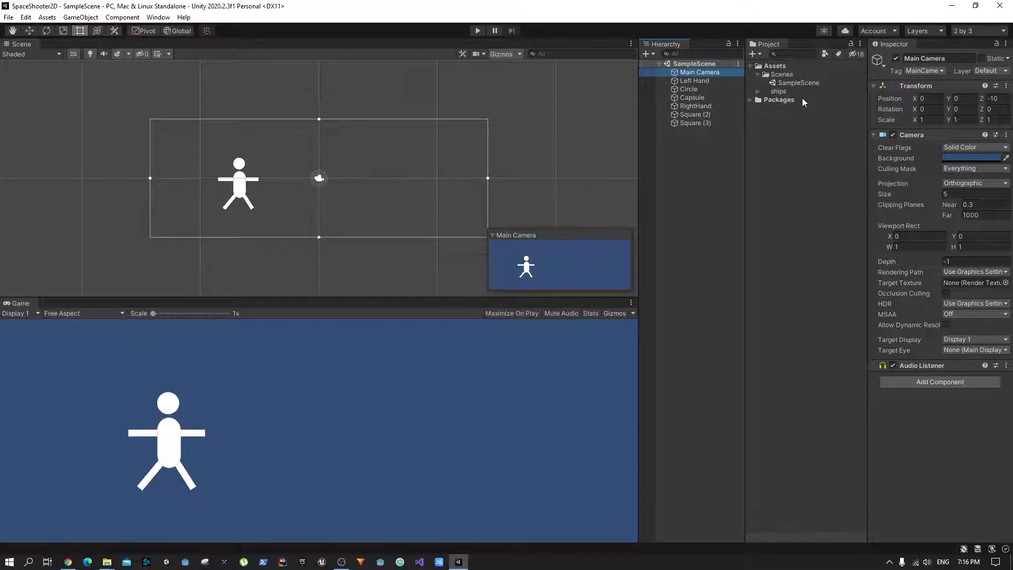
left_click(806, 85)
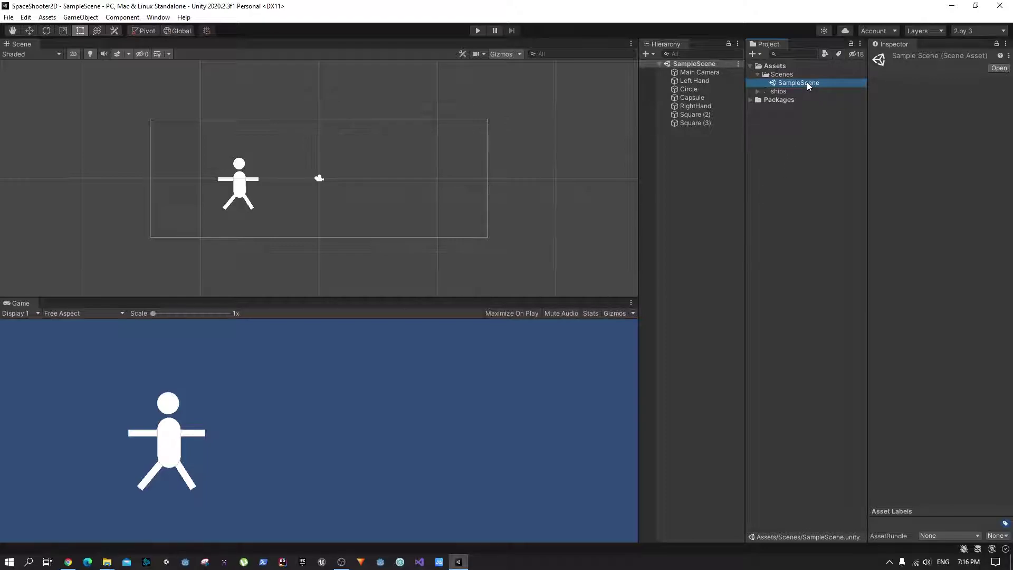
left_click(688, 150)
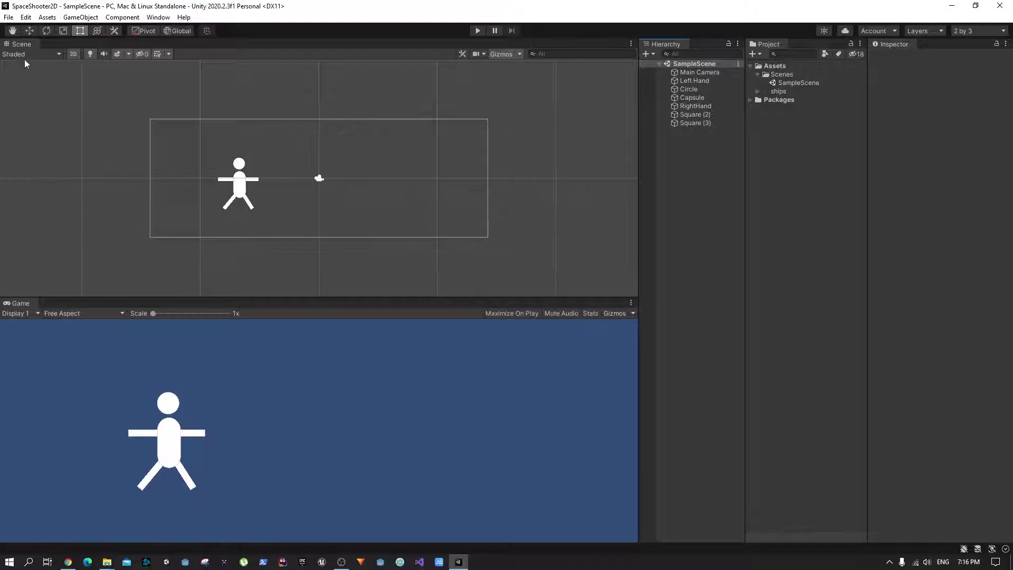
Step: Create a new scene from the Basic 2D (Built-in) template
left_click(12, 19)
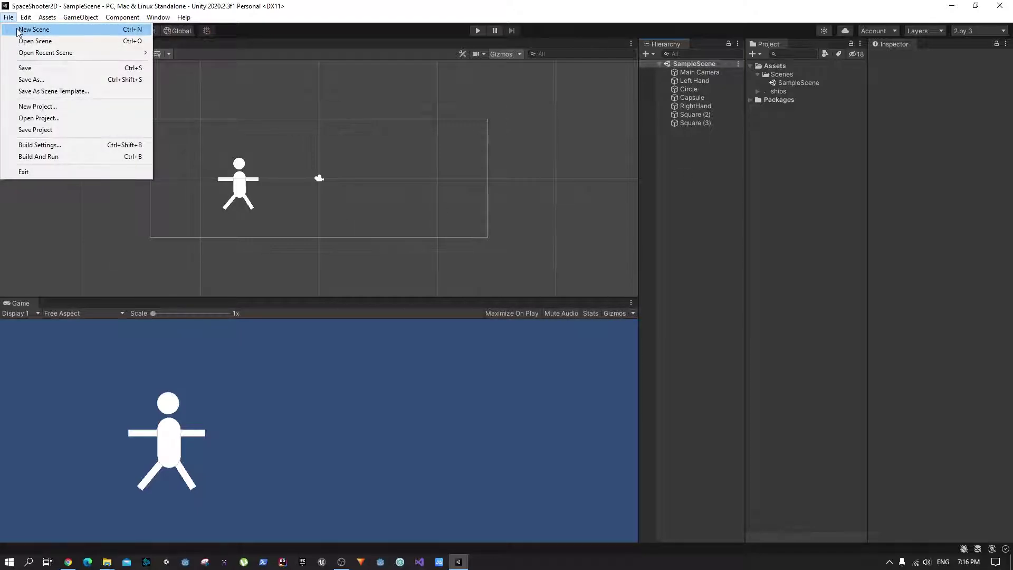
left_click(17, 29)
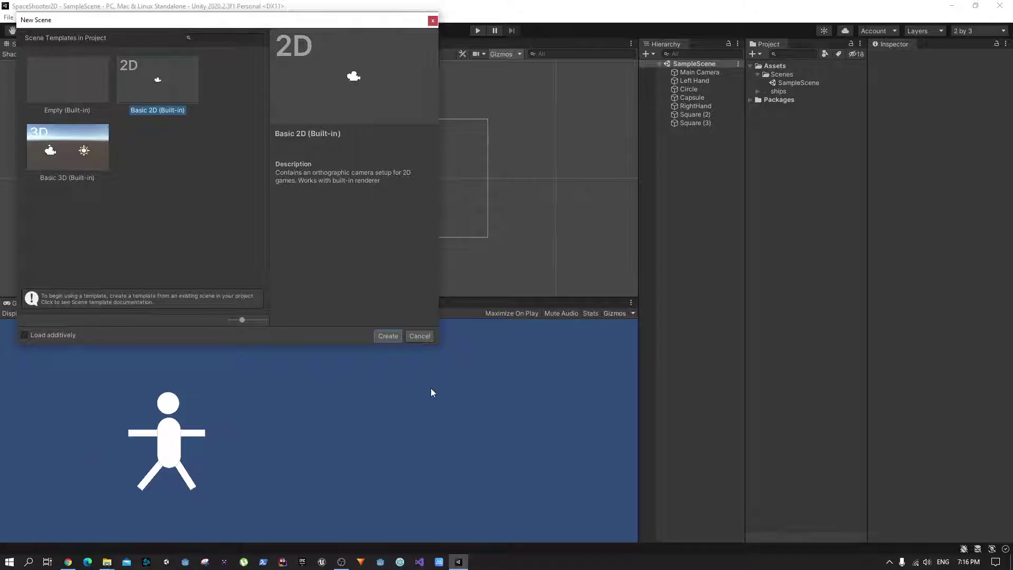
left_click(391, 336)
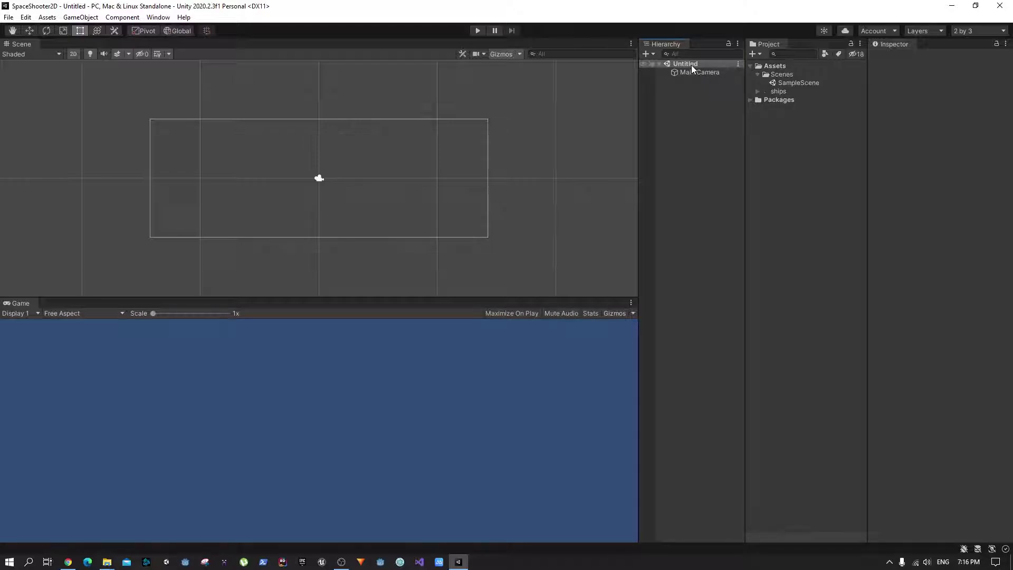
Step: Save the untitled scene as GamePlay in the project's Assets/Scenes folder
key("ctrl+s")
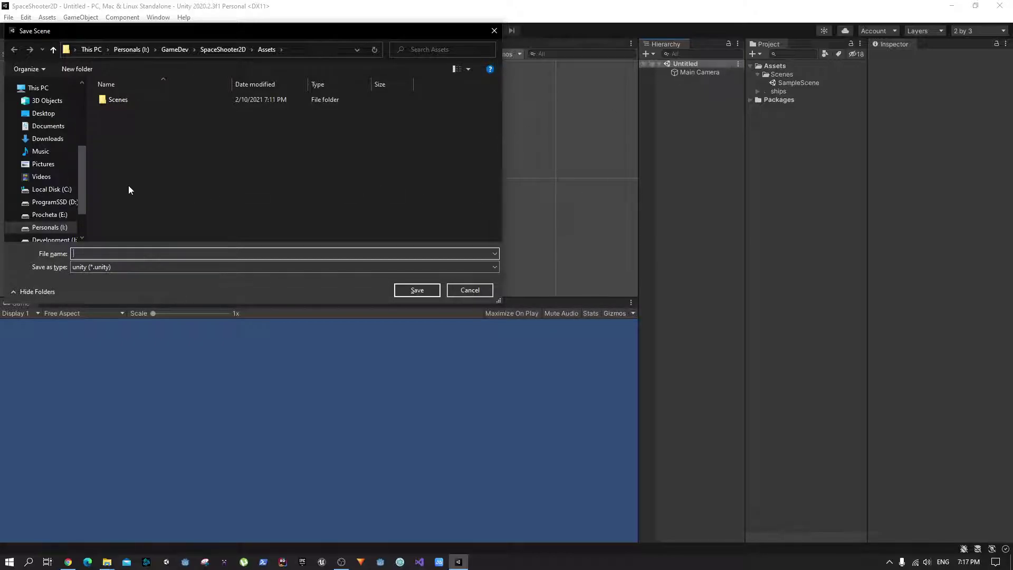
double_click(134, 99)
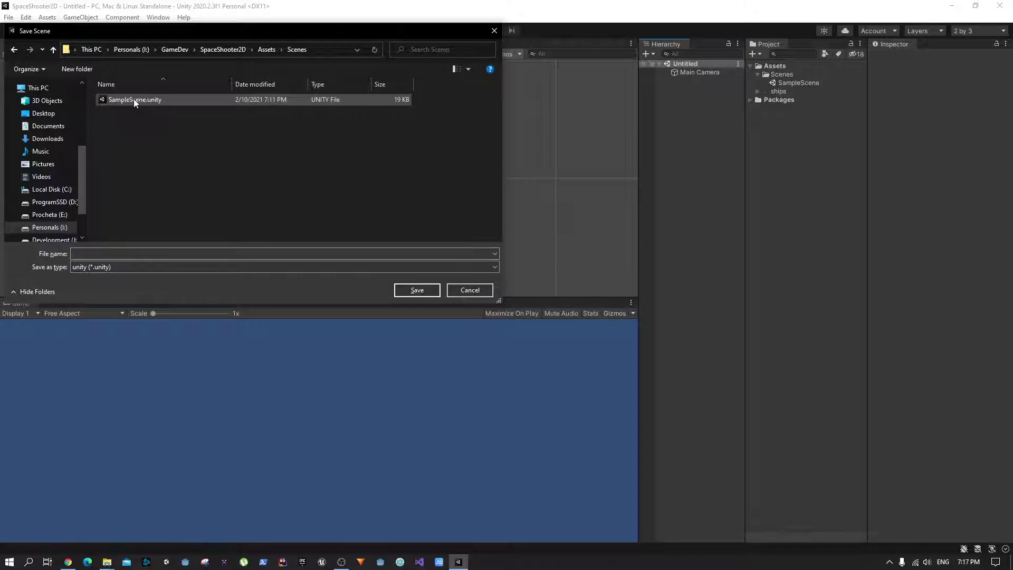
left_click(93, 255)
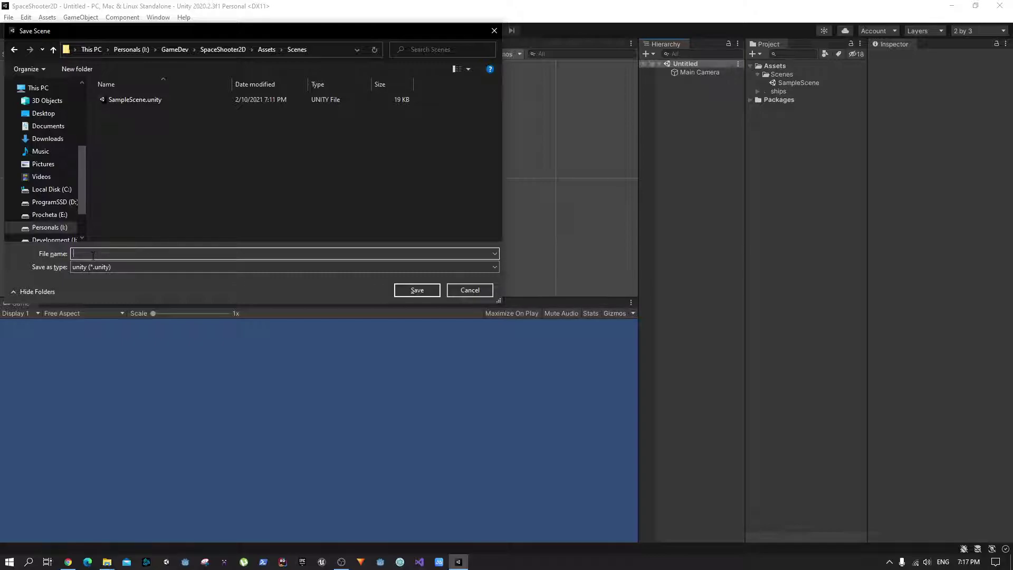
type("M")
key("BackSpace")
type("GamePlayu")
left_click(406, 289)
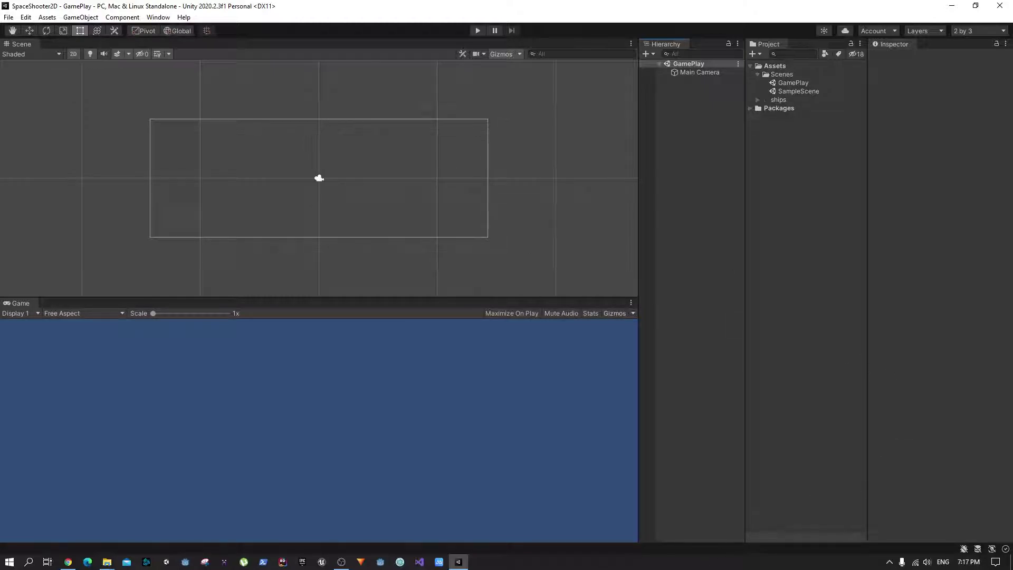
Step: Add the ships sprite to the GamePlay scene at about X -10.27, Y -12.2, inside the camera frame's left edge, and save the scene
left_click(676, 211)
left_click_drag(755, 99, 286, 248)
left_click_drag(297, 98, 184, 147)
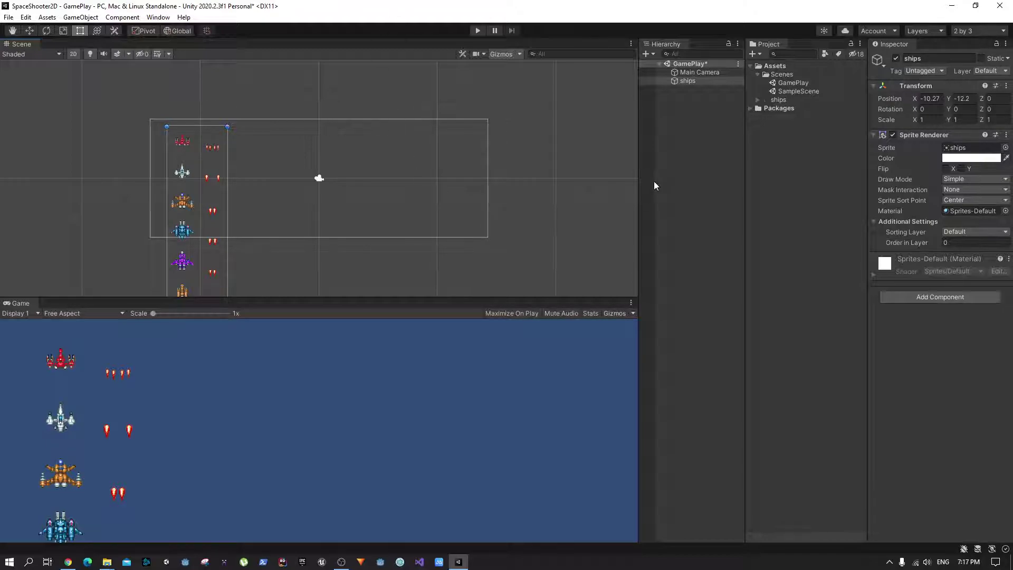
left_click(687, 164)
key("ctrl+s")
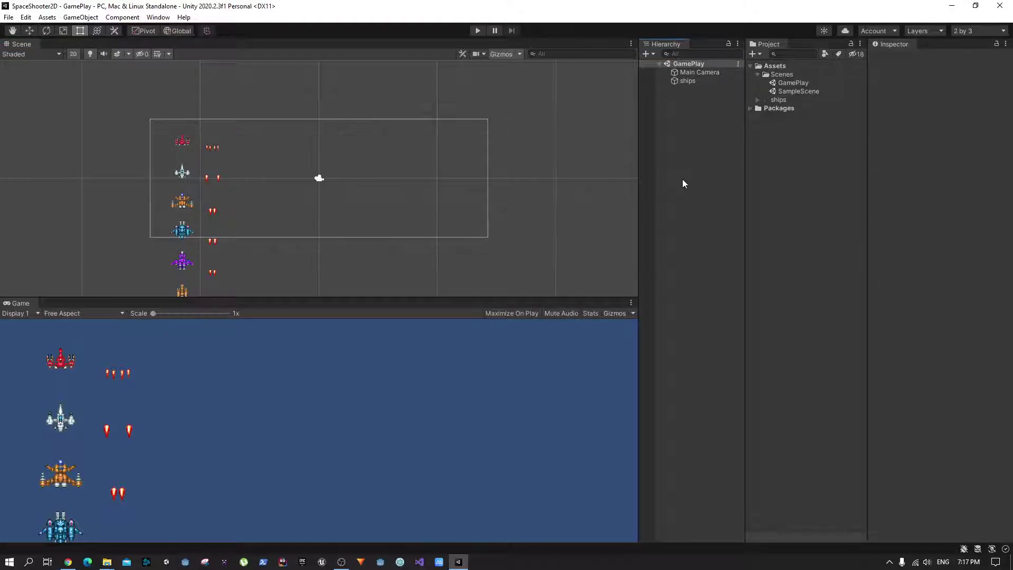
Step: Open SampleScene to compare its contents, and switch back to the GamePlay scene
double_click(798, 93)
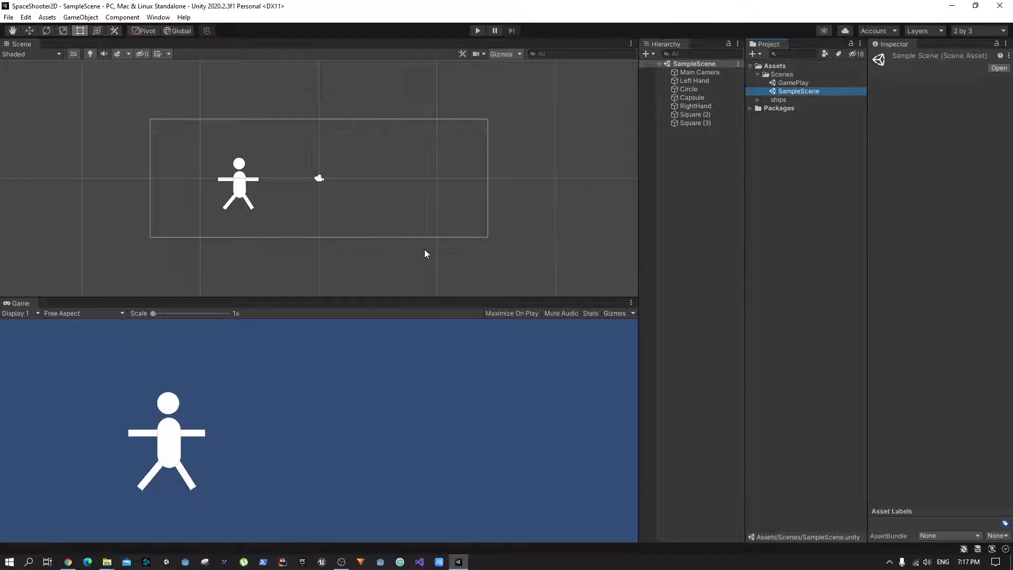
double_click(791, 84)
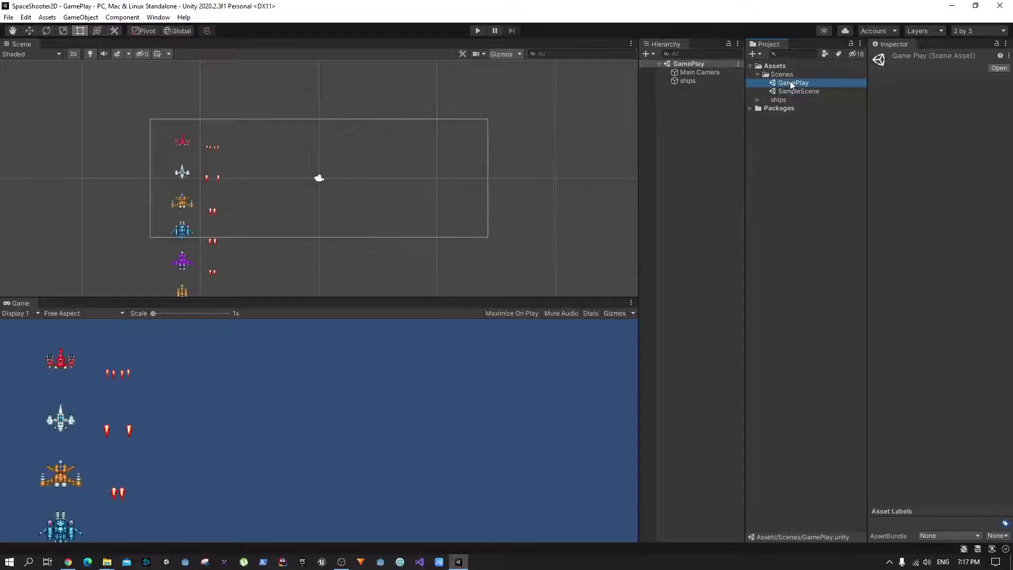